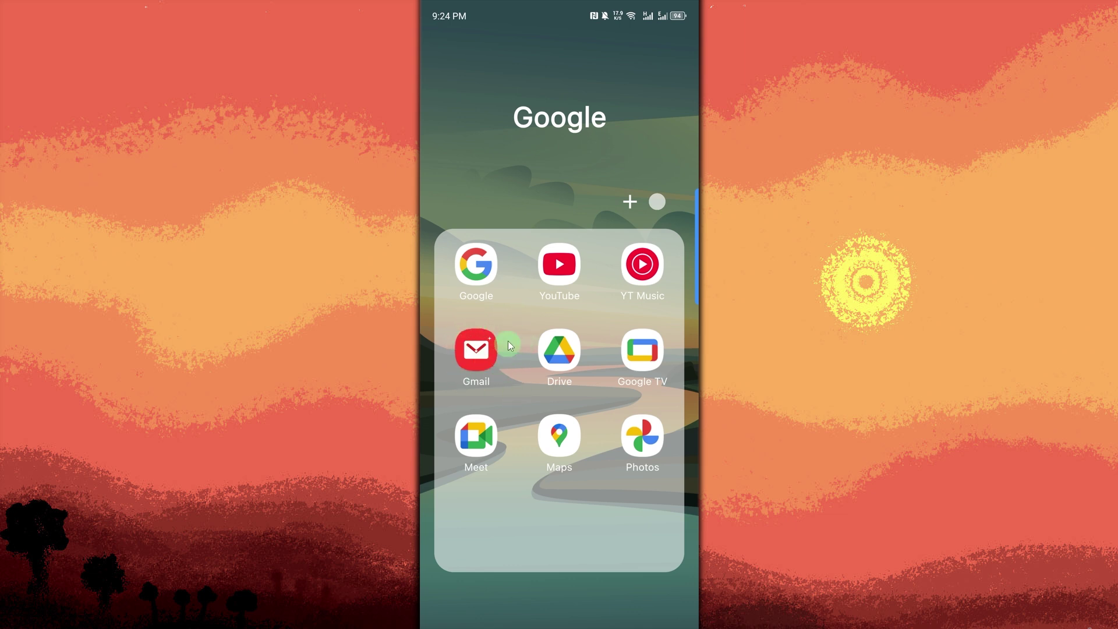
- Launch Gmail from the home screen's Google folder to reach the Primary inbox
click(475, 349)
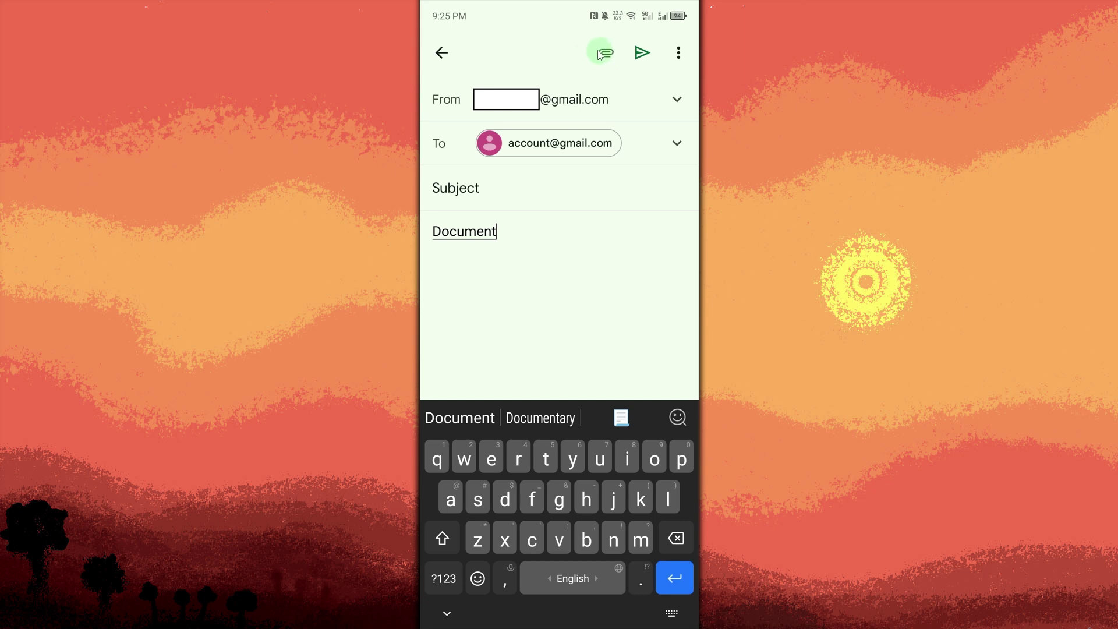
click(603, 53)
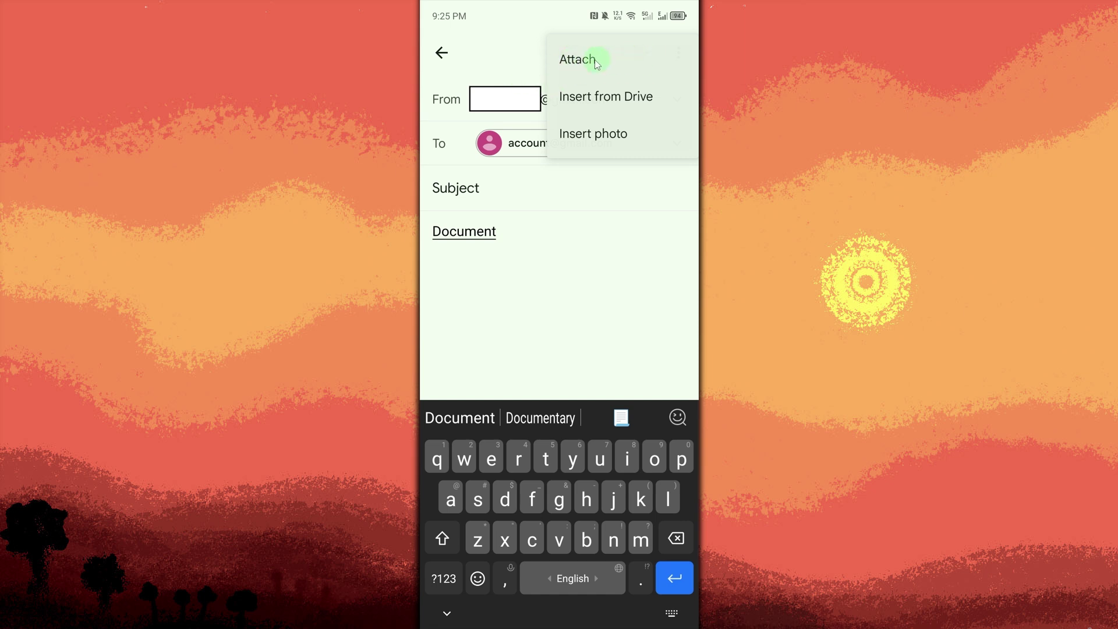
click(577, 59)
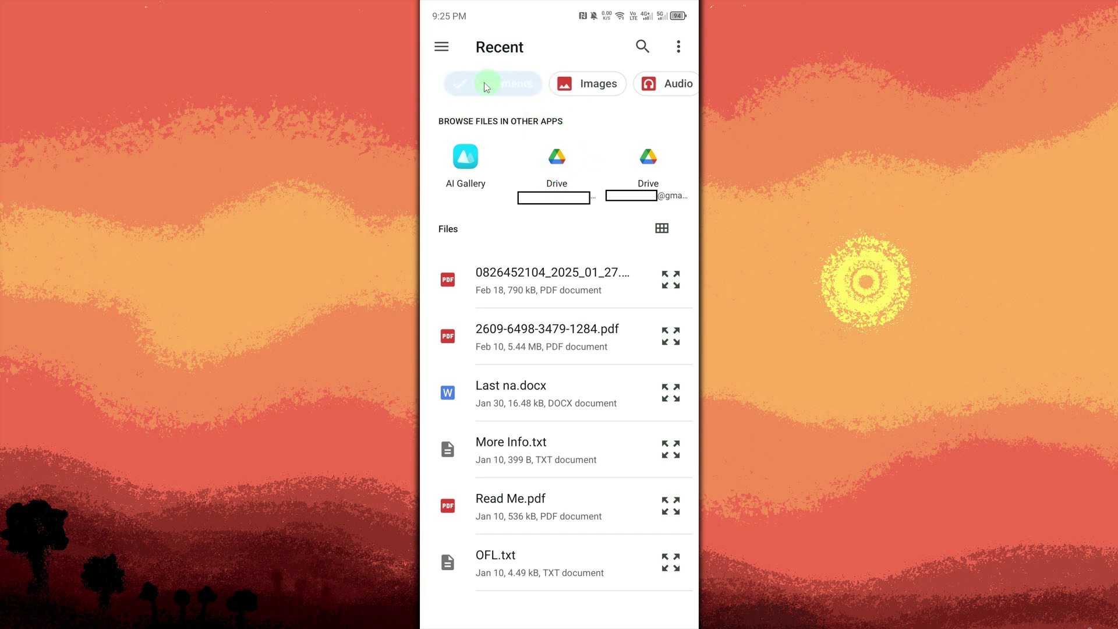
click(522, 293)
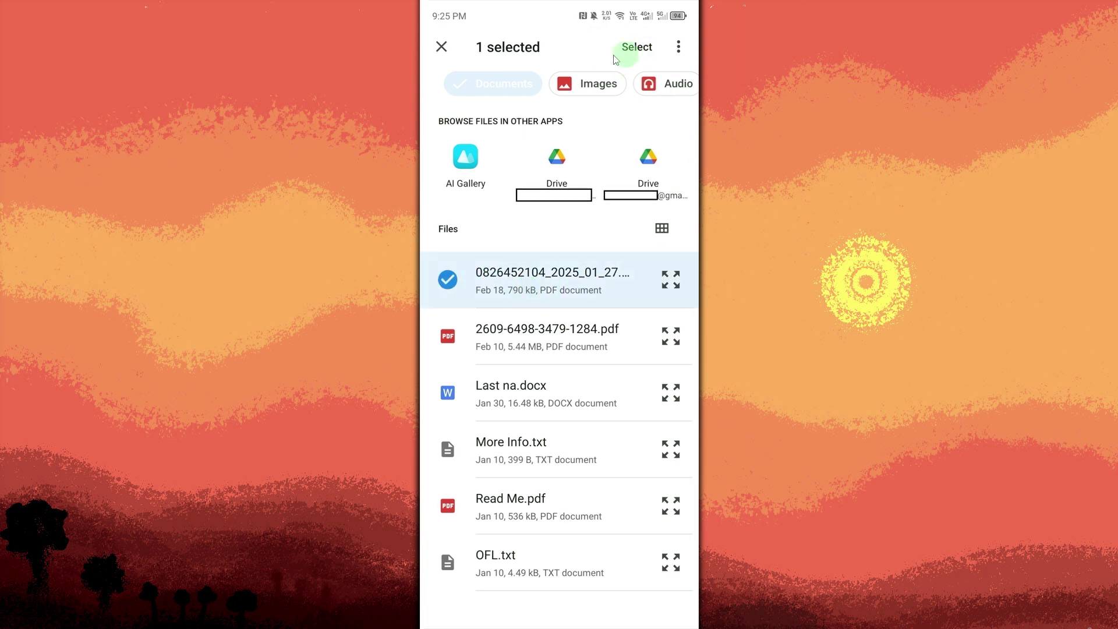
click(636, 47)
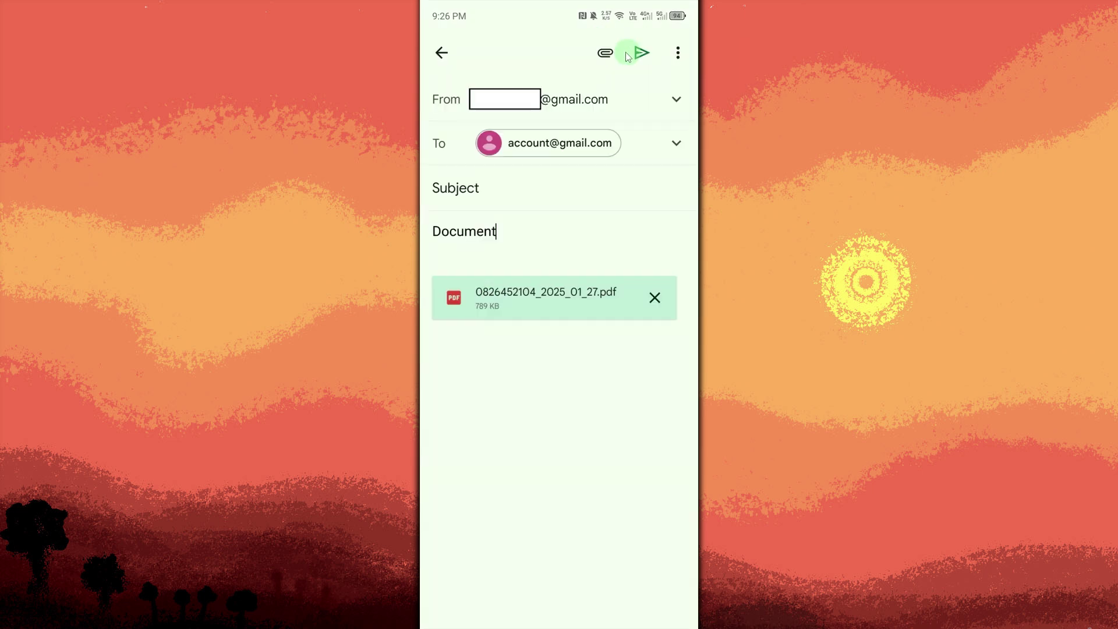